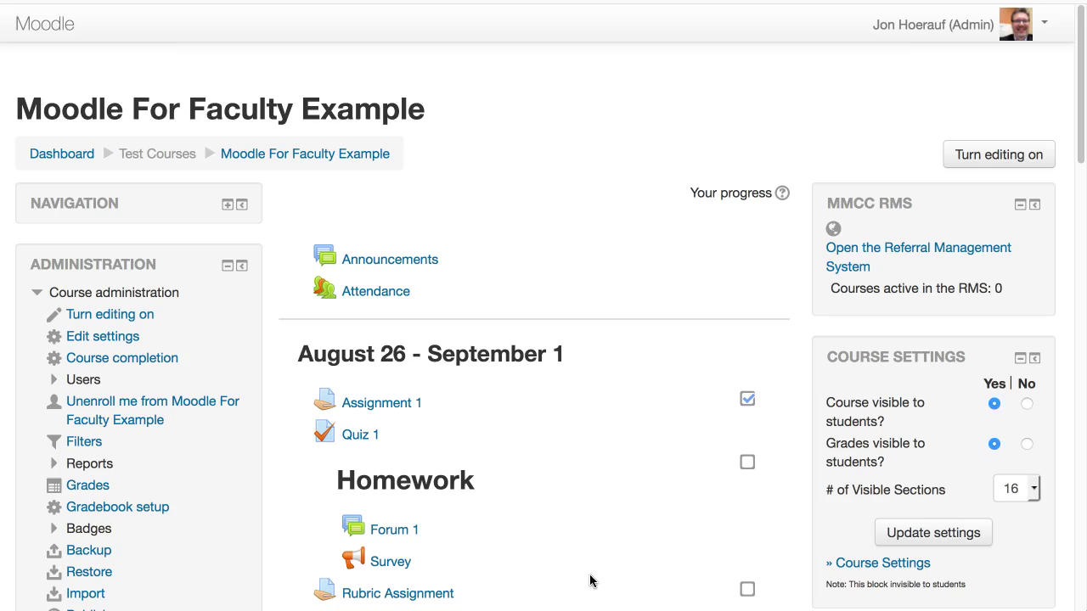
Review the Moodle For Faculty Example and Hidden Grade Course pages, examining their blocks and the Week 1 activities.
{"action": "scroll", "coordinate": [195, 504], "scroll_direction": "down", "scroll_amount": 1}
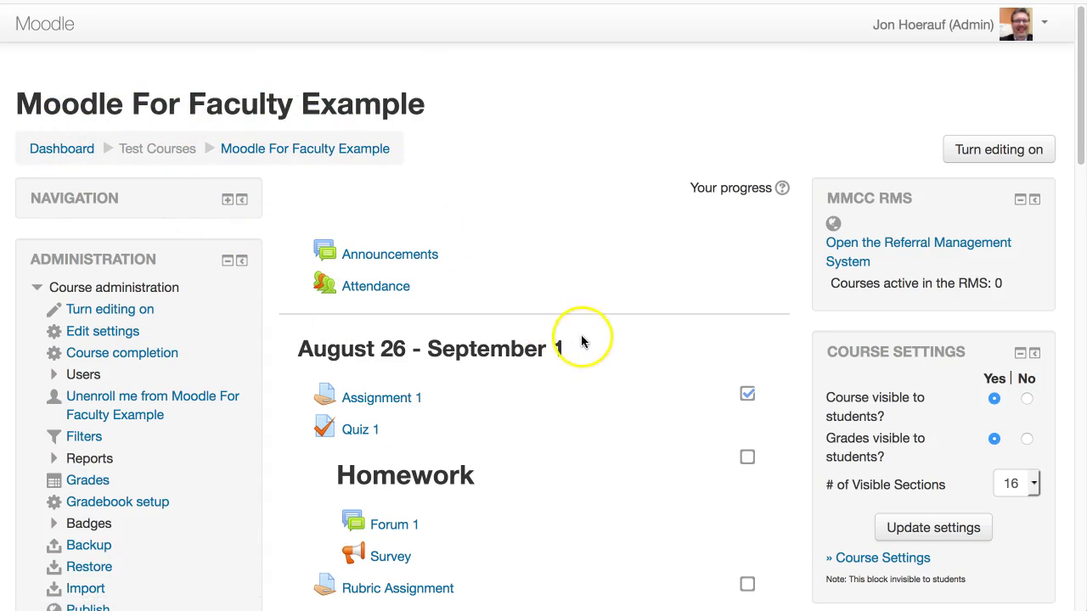
{"action": "scroll", "coordinate": [582, 339], "scroll_direction": "down", "scroll_amount": 3}
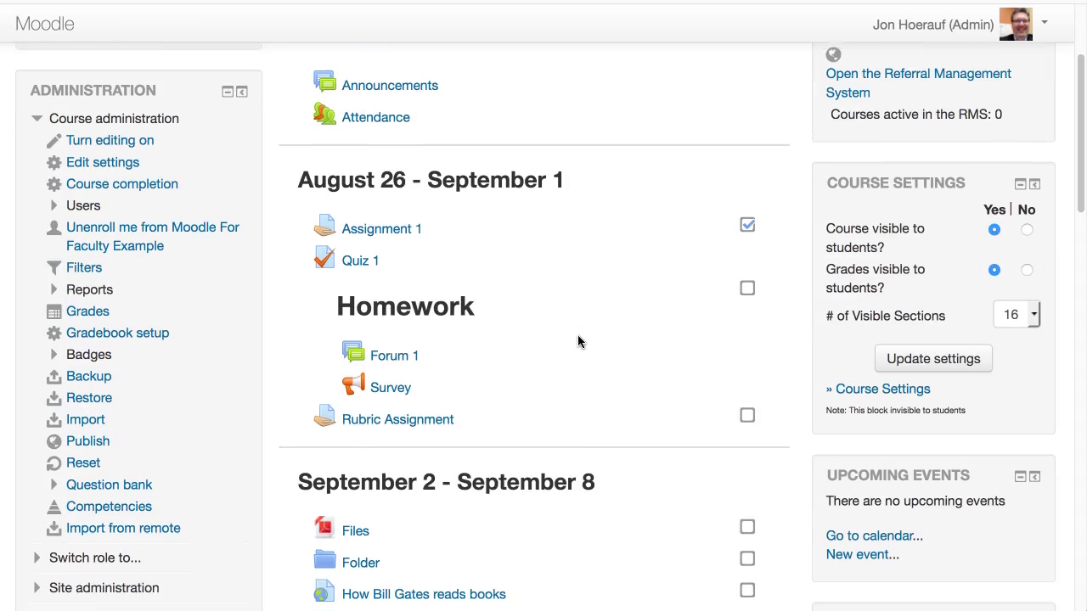
{"action": "scroll", "coordinate": [577, 340], "scroll_direction": "up", "scroll_amount": 3}
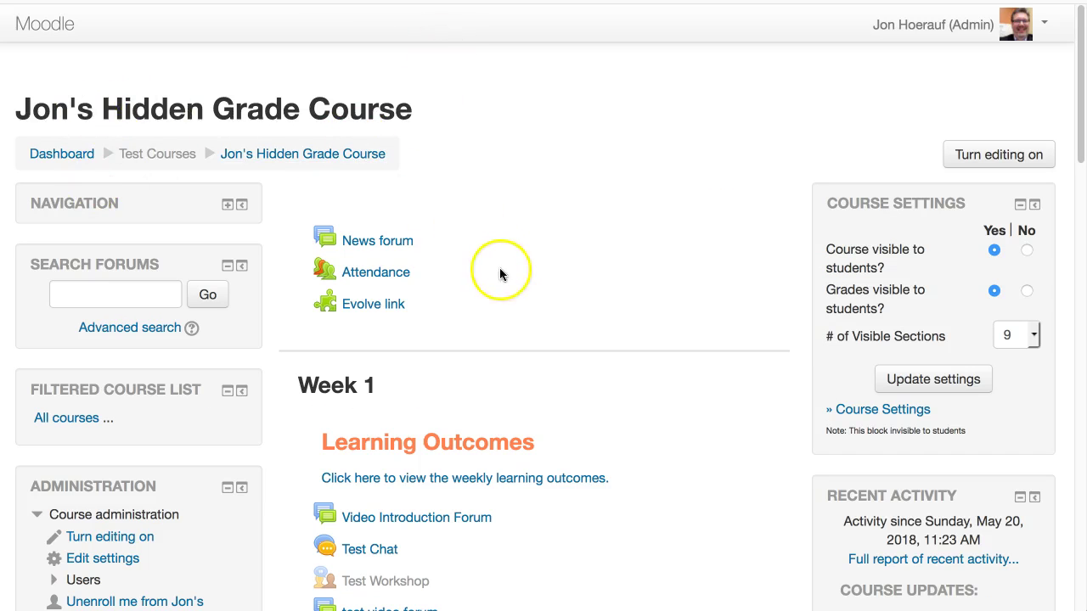
{"action": "scroll", "coordinate": [548, 267], "scroll_direction": "down", "scroll_amount": 5}
{"action": "scroll", "coordinate": [547, 268], "scroll_direction": "down", "scroll_amount": 1}
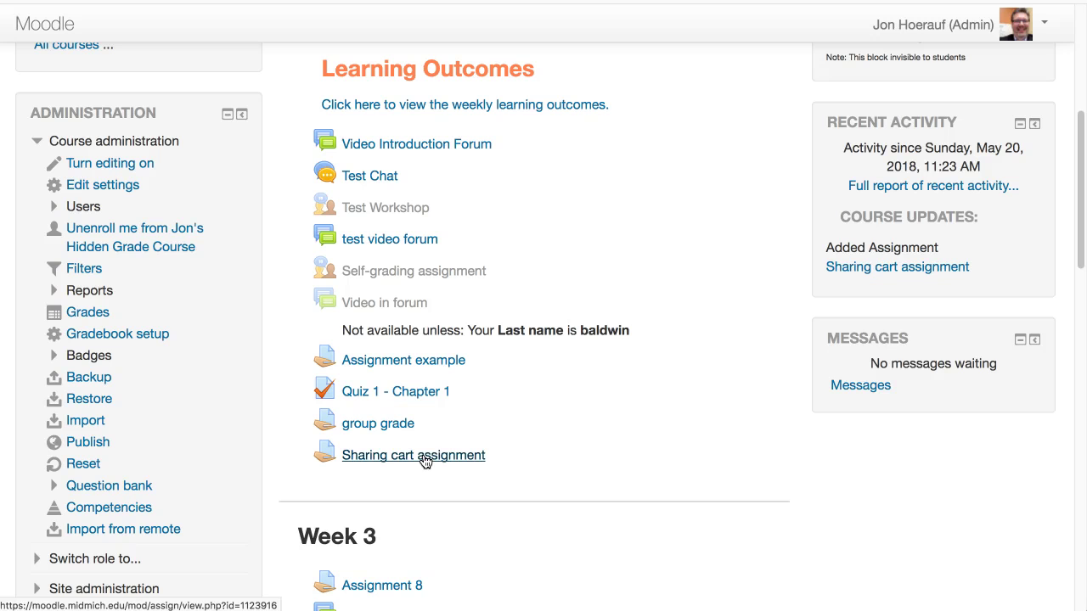
{"action": "scroll", "coordinate": [475, 441], "scroll_direction": "up", "scroll_amount": 5}
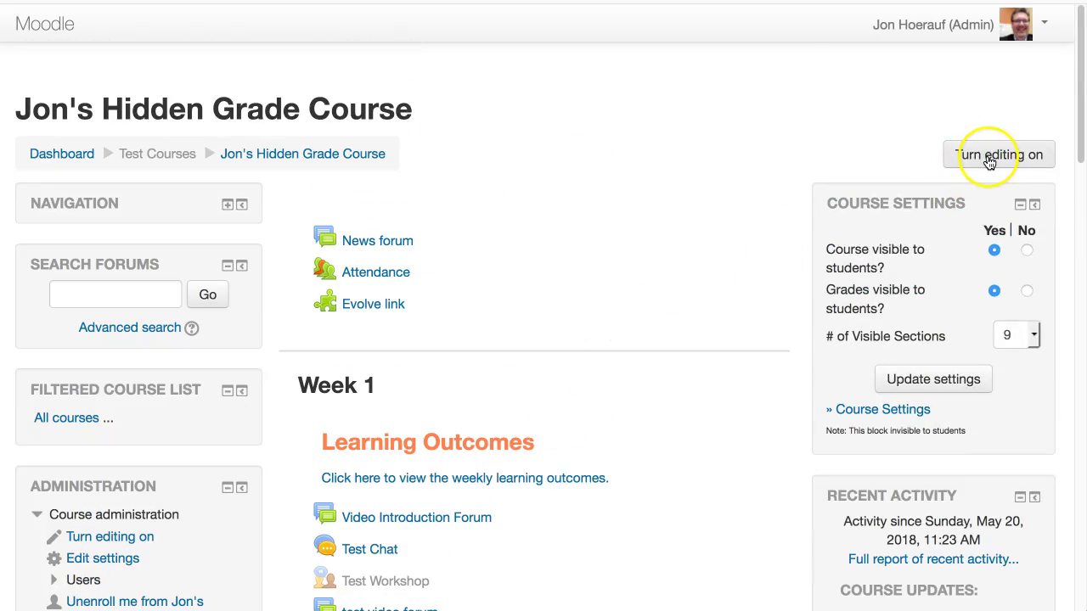
{"action": "scroll", "coordinate": [643, 242], "scroll_direction": "down", "scroll_amount": 1}
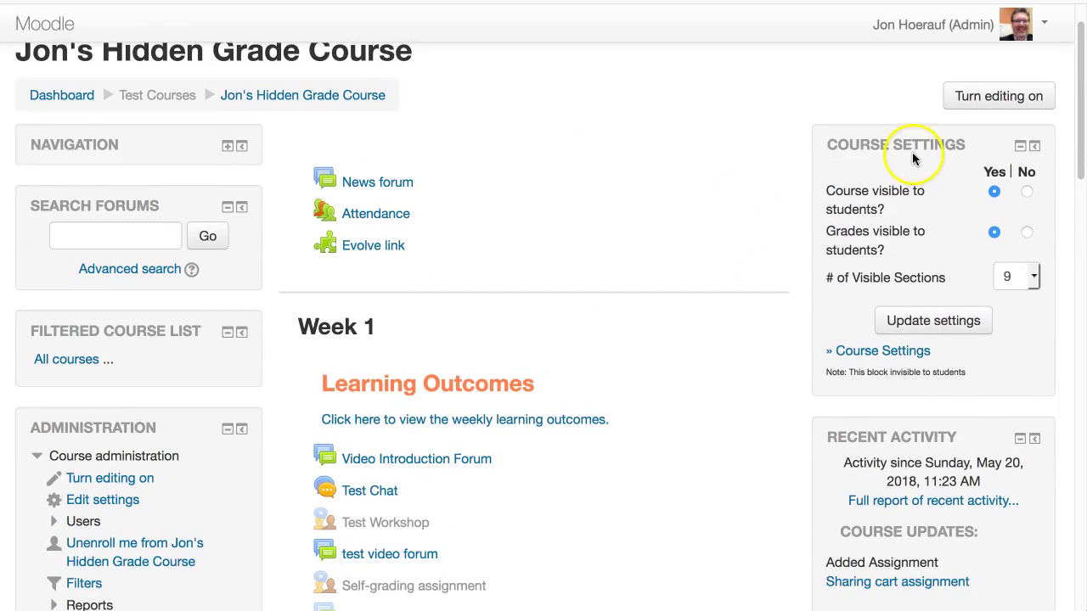
{"action": "scroll", "coordinate": [928, 392], "scroll_direction": "down", "scroll_amount": 4}
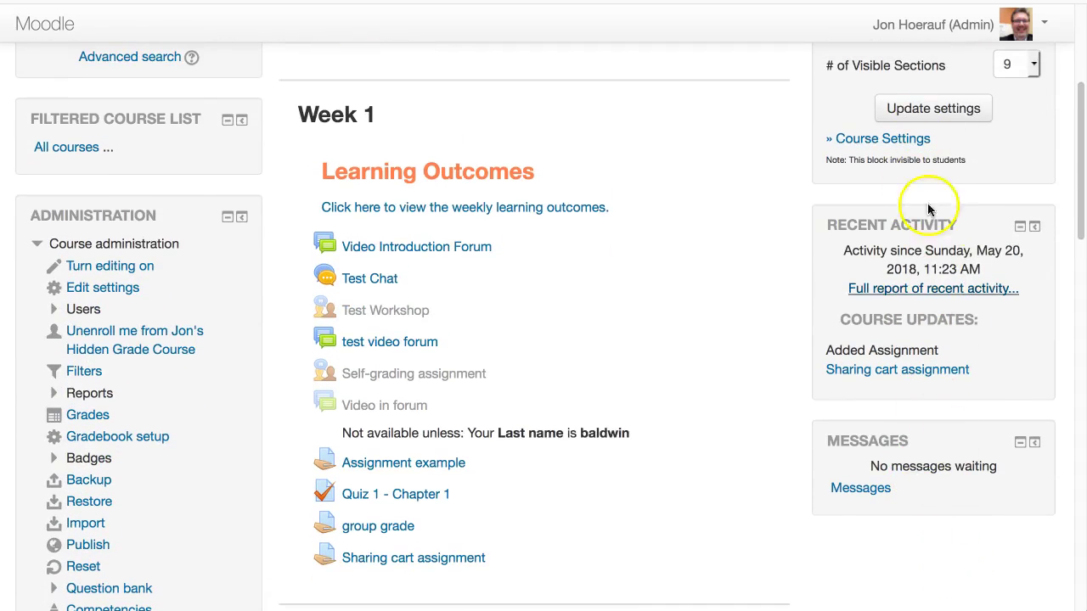
{"action": "scroll", "coordinate": [727, 363], "scroll_direction": "up", "scroll_amount": 5}
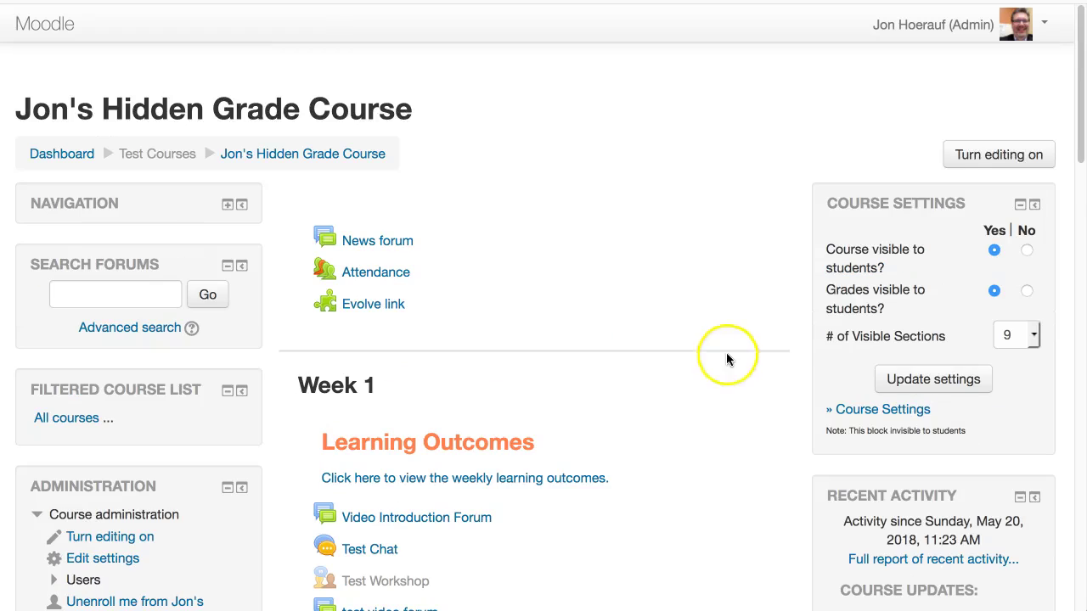
Turn on editing for the Hidden Grade Course and locate its Sharing Cart block.
{"action": "left_click", "coordinate": [1015, 157]}
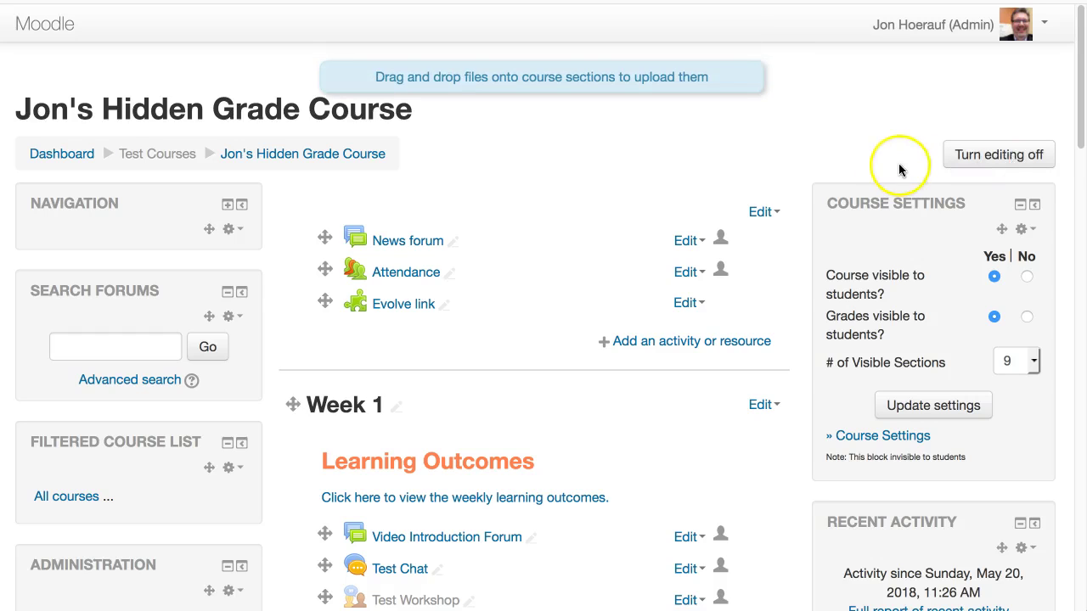
{"action": "scroll", "coordinate": [925, 160], "scroll_direction": "down", "scroll_amount": 3}
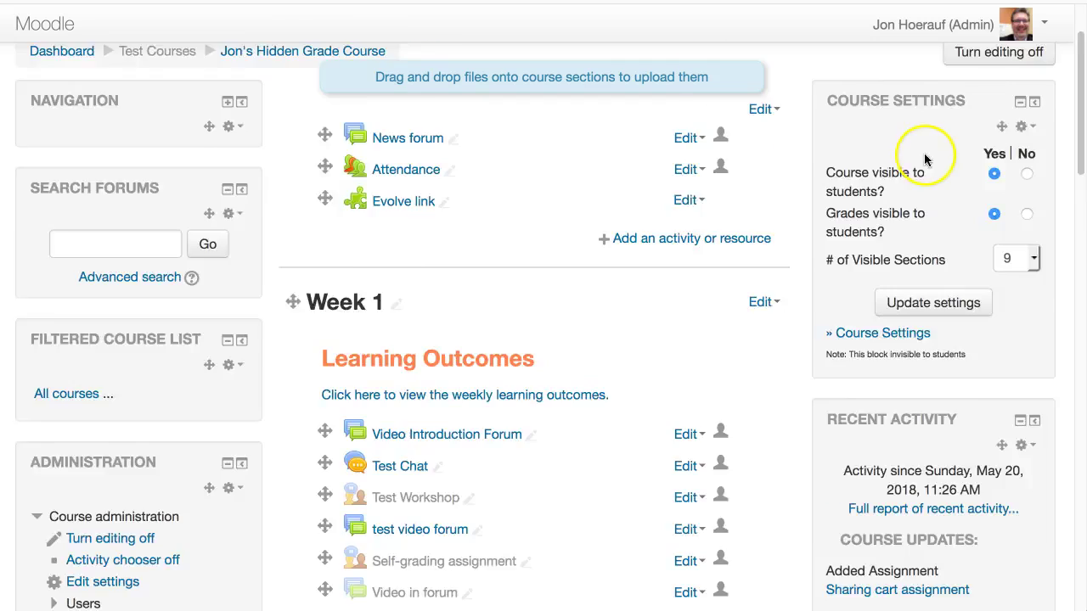
{"action": "scroll", "coordinate": [924, 161], "scroll_direction": "down", "scroll_amount": 5}
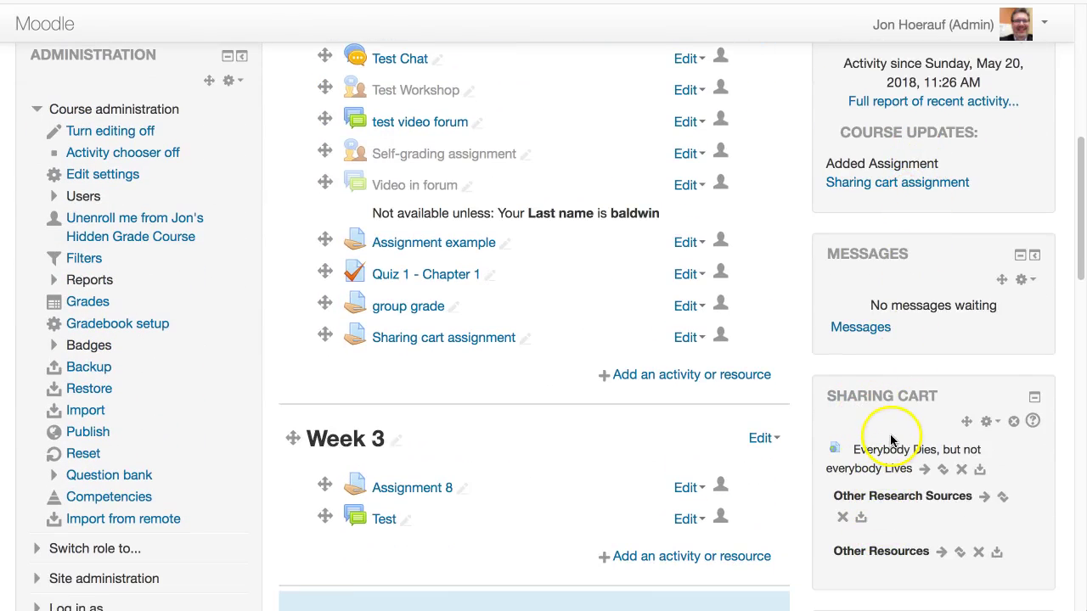
Copy the "Sharing cart assignment" activity in Week 1 to the Sharing Cart.
{"action": "left_click", "coordinate": [684, 337]}
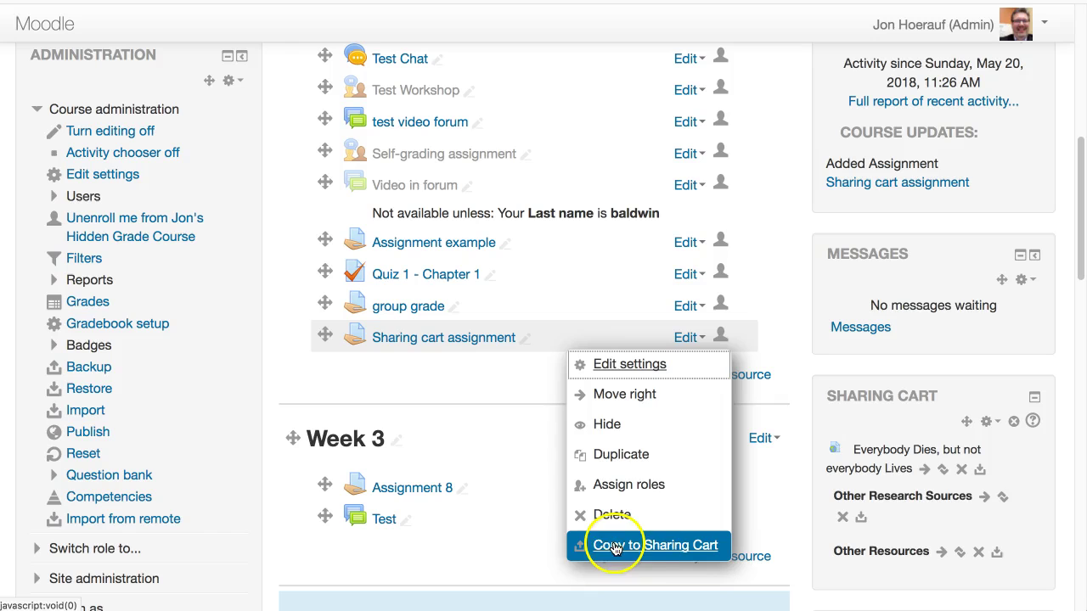
{"action": "left_click", "coordinate": [644, 546]}
{"action": "left_click", "coordinate": [494, 384]}
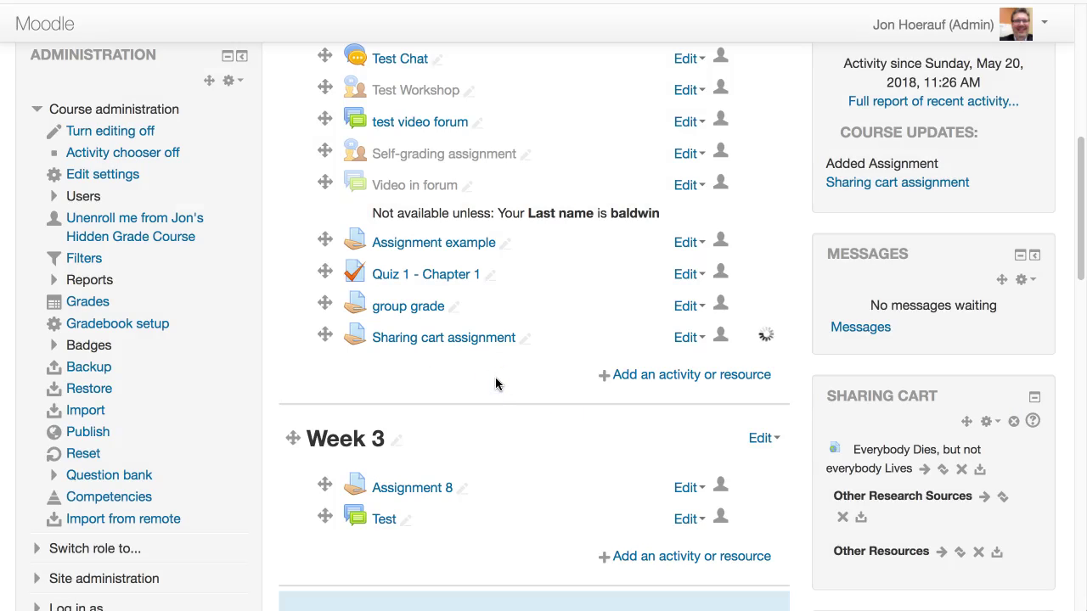
{"action": "scroll", "coordinate": [904, 501], "scroll_direction": "down", "scroll_amount": 1}
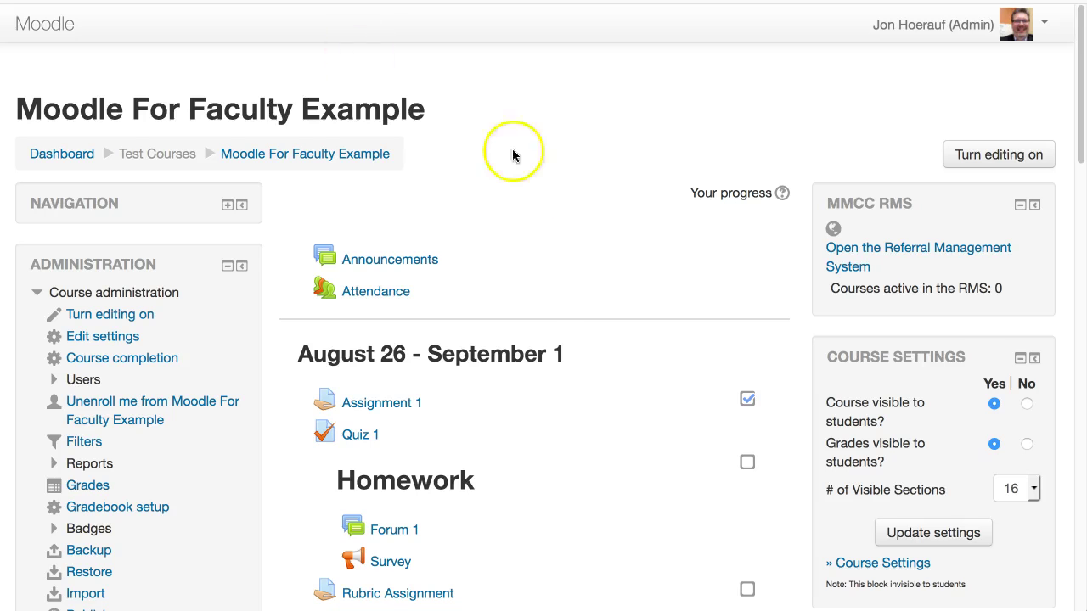
Turn on editing in the Moodle For Faculty Example course and check its blocks for a Sharing Cart.
{"action": "left_click", "coordinate": [960, 153]}
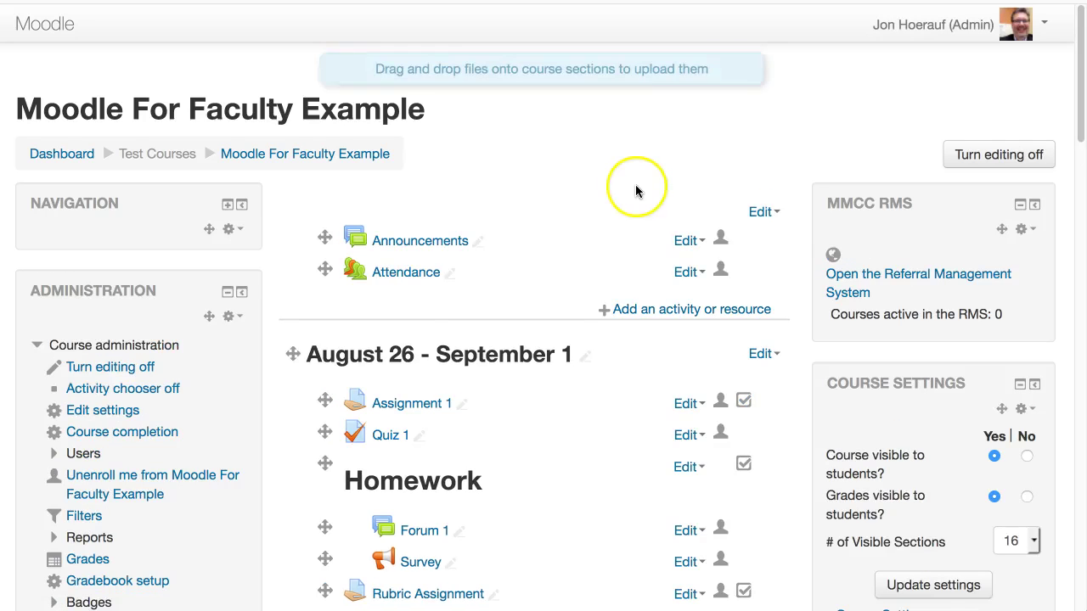
{"action": "scroll", "coordinate": [828, 280], "scroll_direction": "down", "scroll_amount": 10}
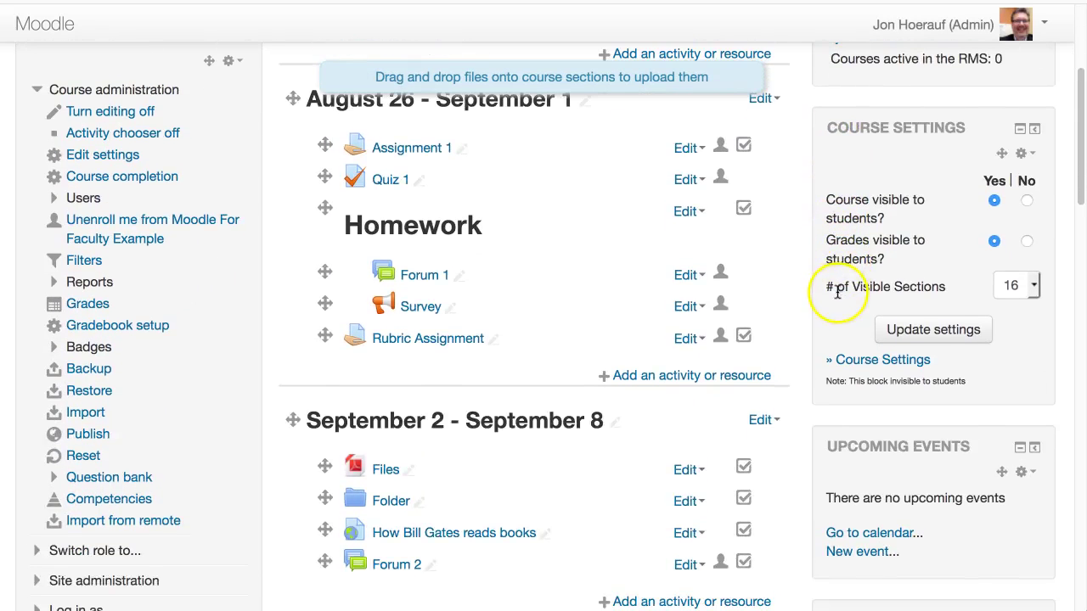
{"action": "scroll", "coordinate": [839, 310], "scroll_direction": "down", "scroll_amount": 4}
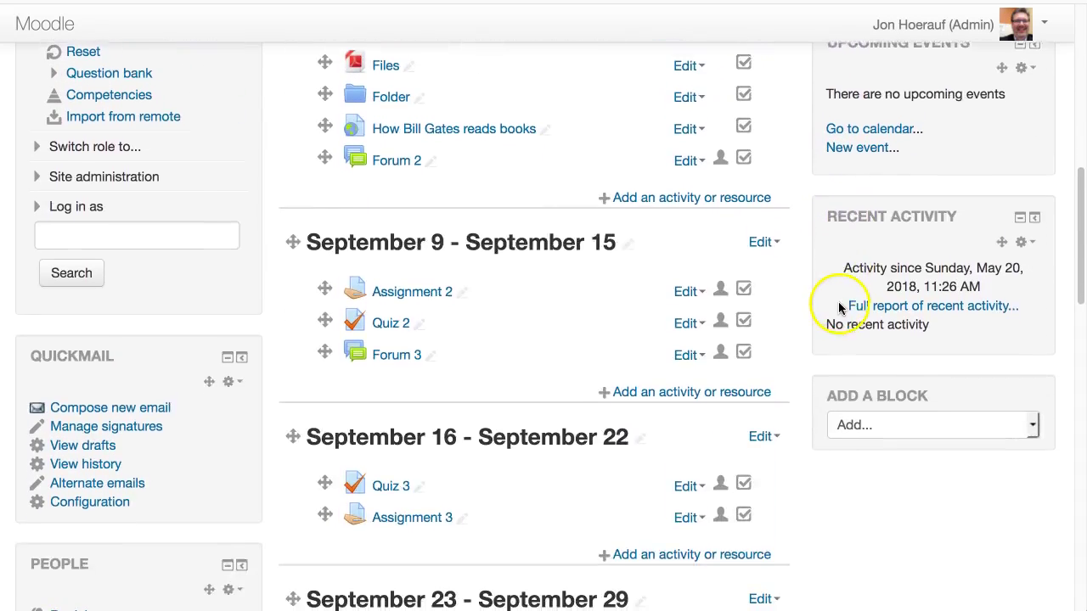
{"action": "scroll", "coordinate": [841, 287], "scroll_direction": "up", "scroll_amount": 6}
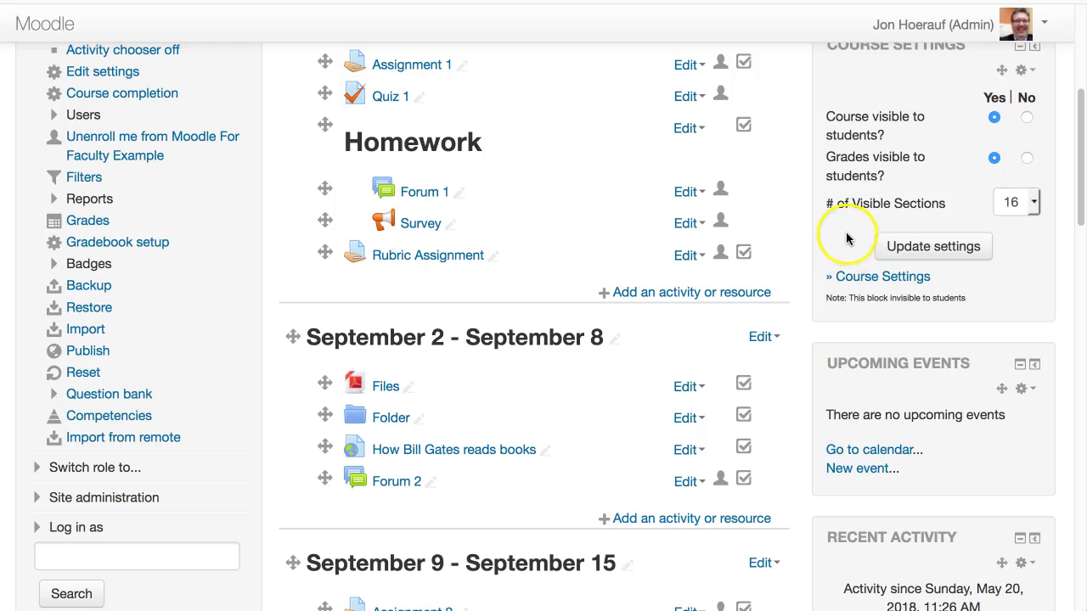
Add a Course completion status block to the Moodle For Faculty Example course.
{"action": "scroll", "coordinate": [836, 246], "scroll_direction": "down", "scroll_amount": 11}
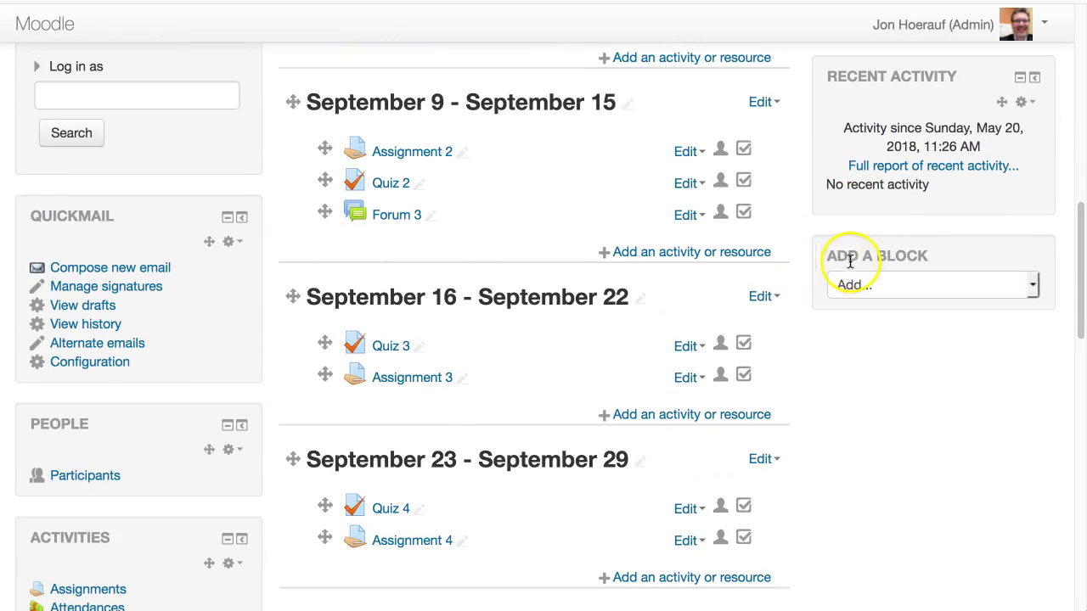
{"action": "left_click", "coordinate": [1032, 288]}
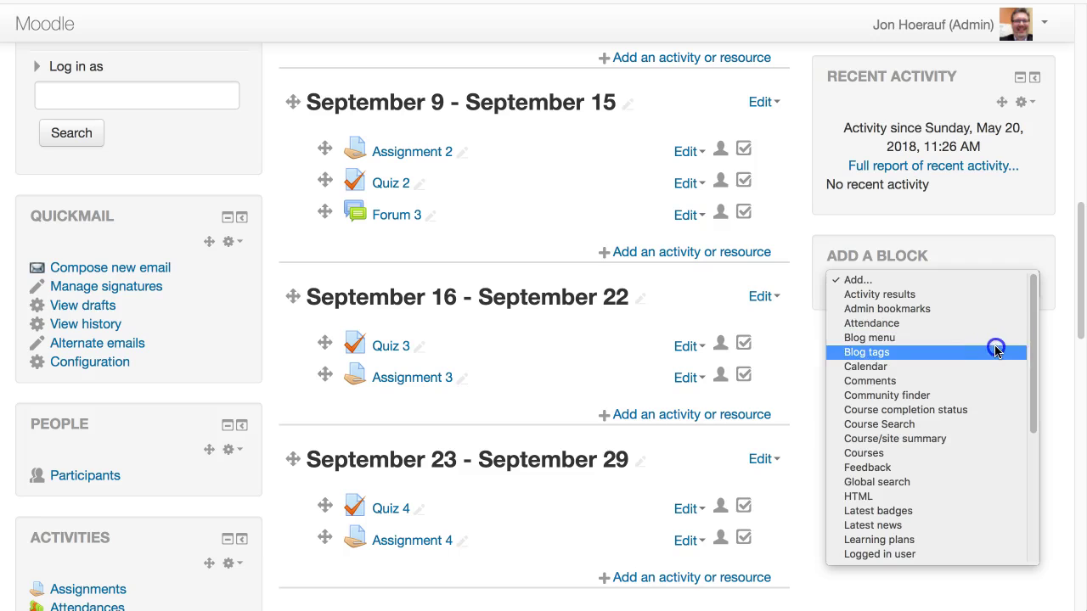
{"action": "left_click", "coordinate": [995, 409]}
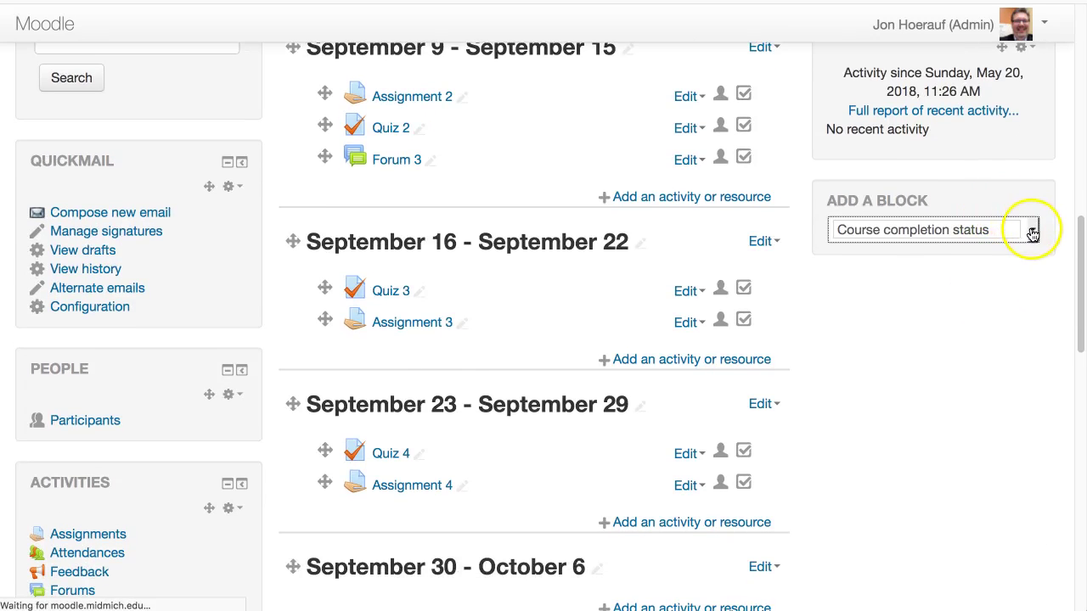
{"action": "left_click", "coordinate": [1032, 232]}
{"action": "scroll", "coordinate": [984, 280], "scroll_direction": "down", "scroll_amount": 2}
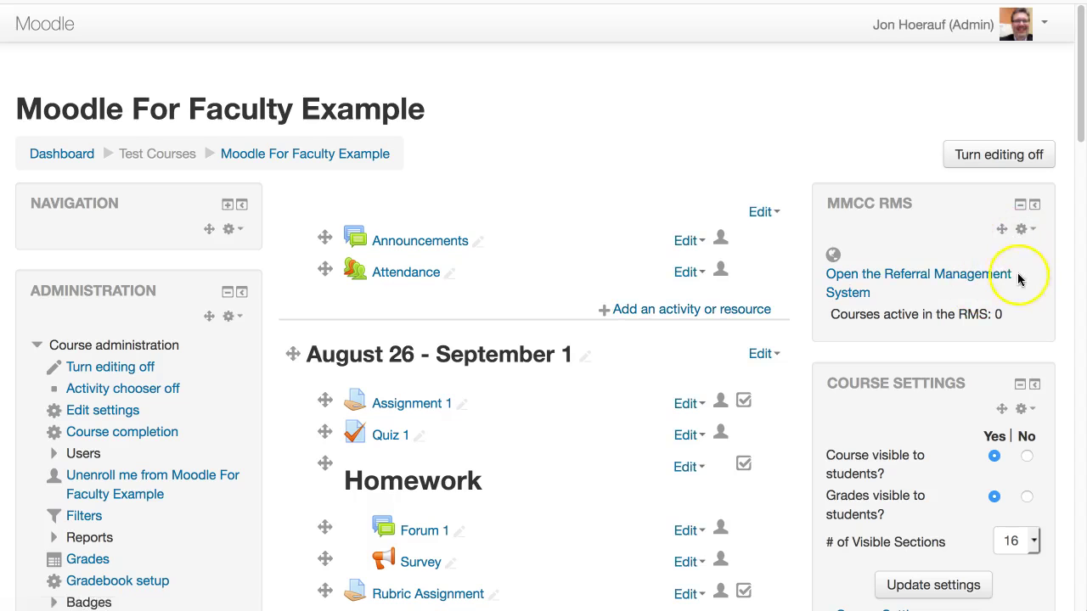
Add a Sharing Cart block to the Moodle For Faculty Example course.
{"action": "scroll", "coordinate": [1019, 280], "scroll_direction": "down", "scroll_amount": 12}
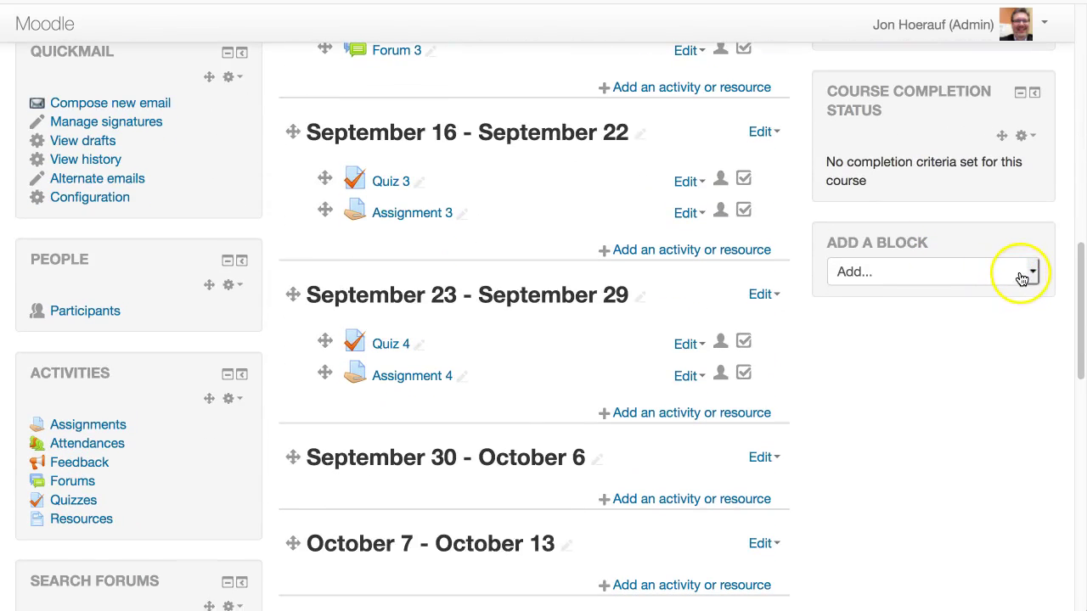
{"action": "left_click", "coordinate": [1032, 273]}
{"action": "left_click_drag", "start_coordinate": [1032, 288], "coordinate": [1040, 438]}
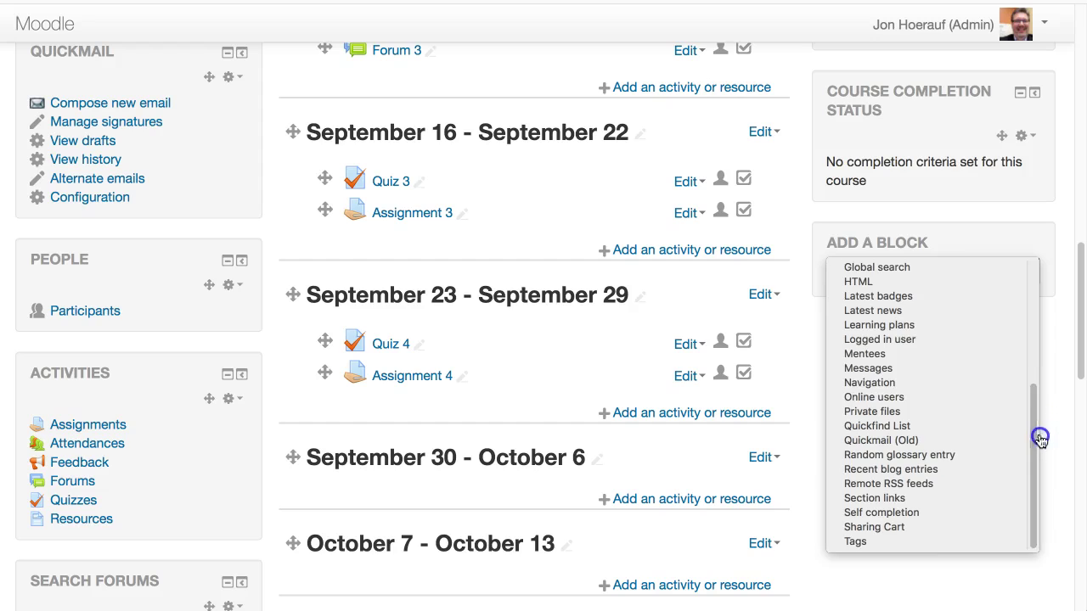
{"action": "left_click", "coordinate": [890, 528]}
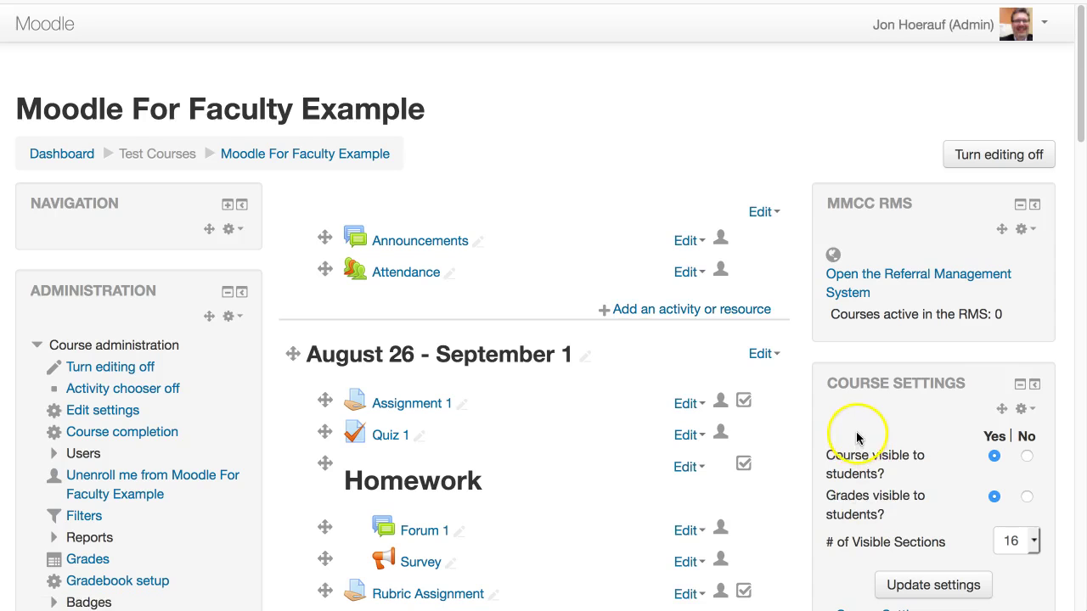
Copy "Sharing cart assignment" from the Sharing Cart to the end of the September 2 - September 8 section.
{"action": "scroll", "coordinate": [857, 437], "scroll_direction": "down", "scroll_amount": 10}
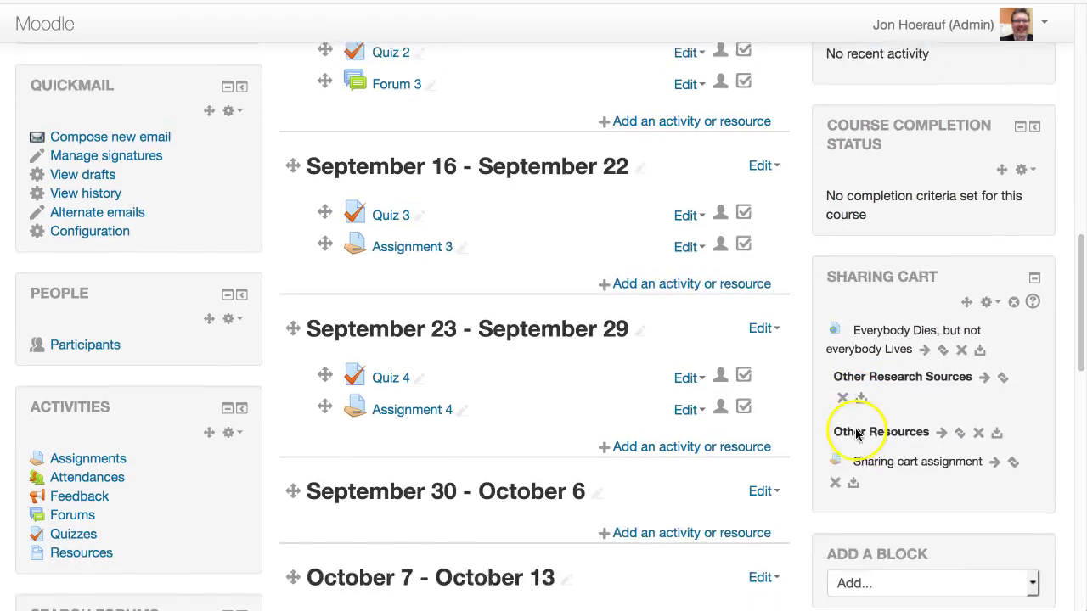
{"action": "scroll", "coordinate": [858, 435], "scroll_direction": "down", "scroll_amount": 1}
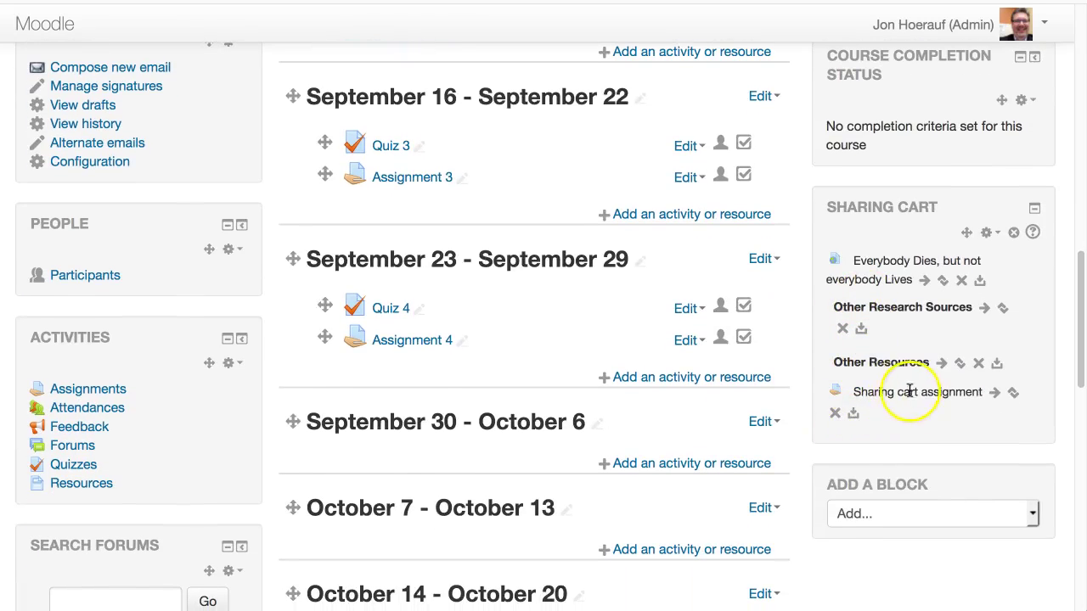
{"action": "left_click", "coordinate": [854, 416]}
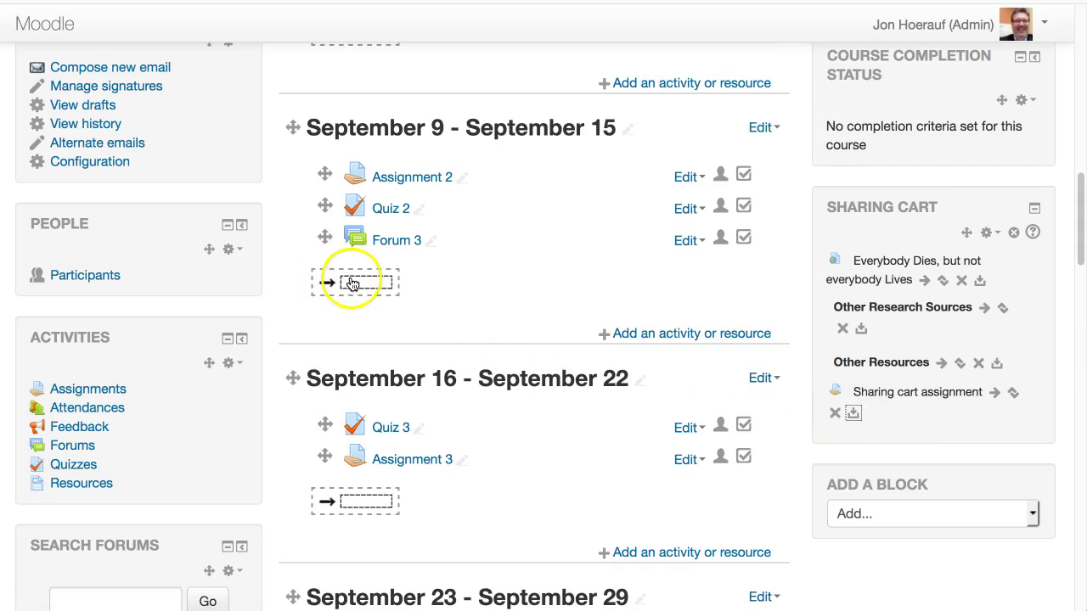
{"action": "scroll", "coordinate": [365, 519], "scroll_direction": "down", "scroll_amount": 3}
{"action": "scroll", "coordinate": [367, 523], "scroll_direction": "down", "scroll_amount": 5}
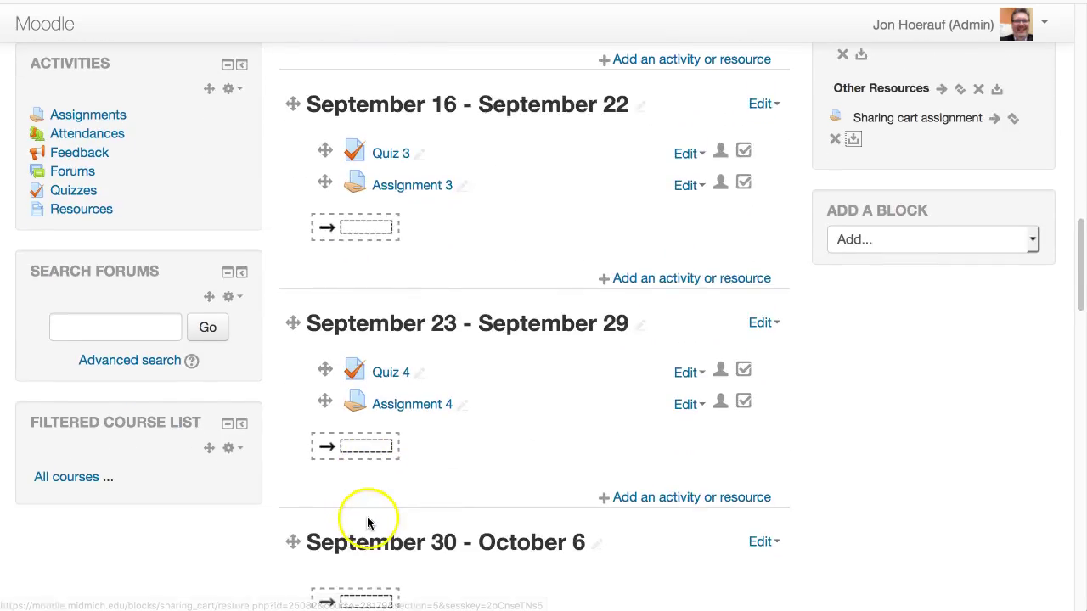
{"action": "scroll", "coordinate": [366, 524], "scroll_direction": "up", "scroll_amount": 10}
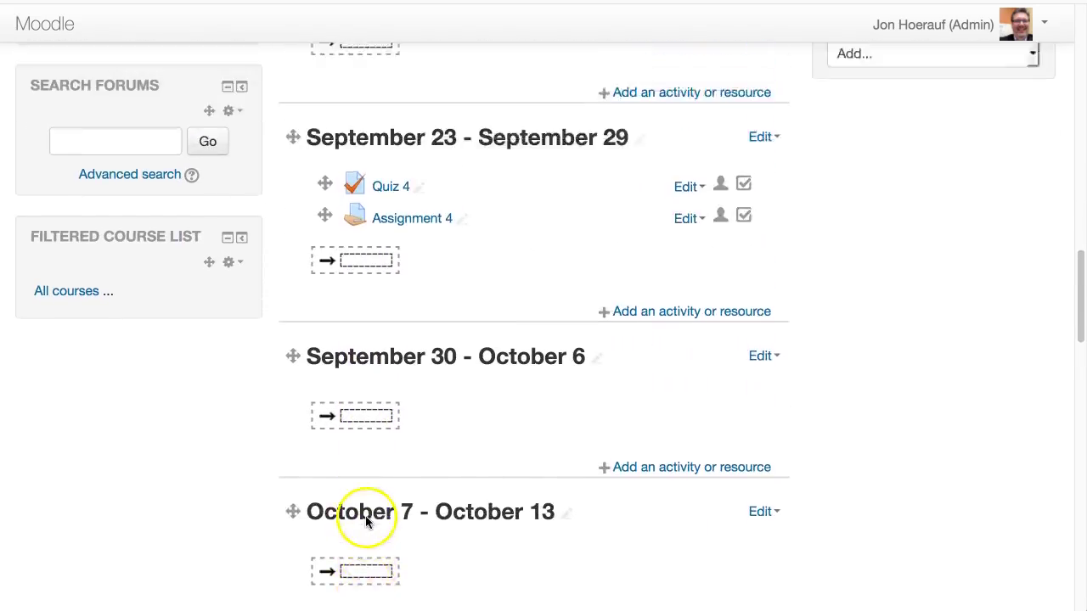
{"action": "scroll", "coordinate": [368, 515], "scroll_direction": "up", "scroll_amount": 10}
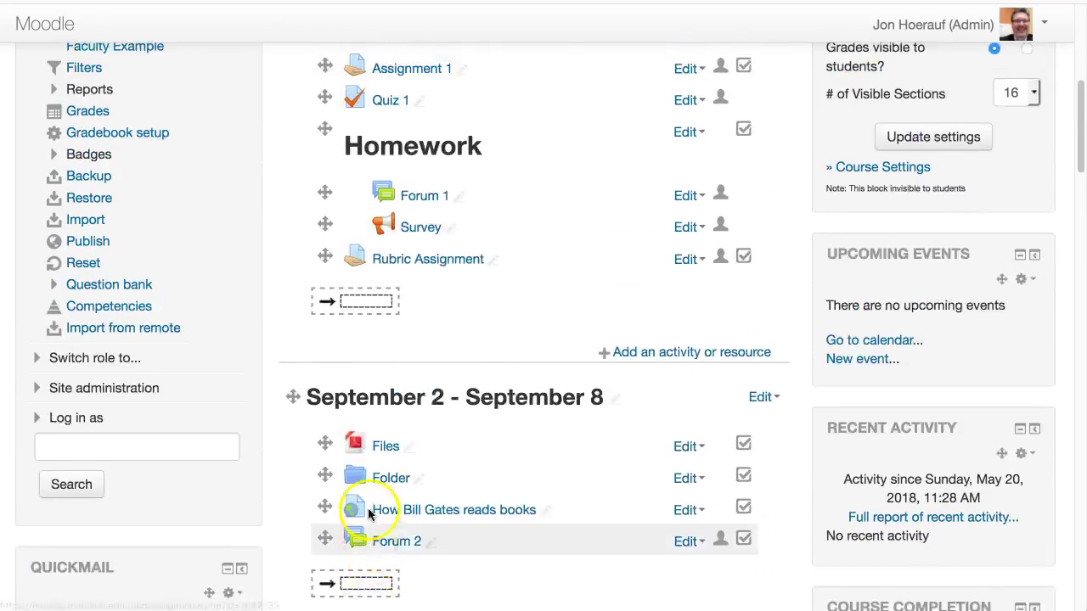
{"action": "scroll", "coordinate": [369, 486], "scroll_direction": "up", "scroll_amount": 2}
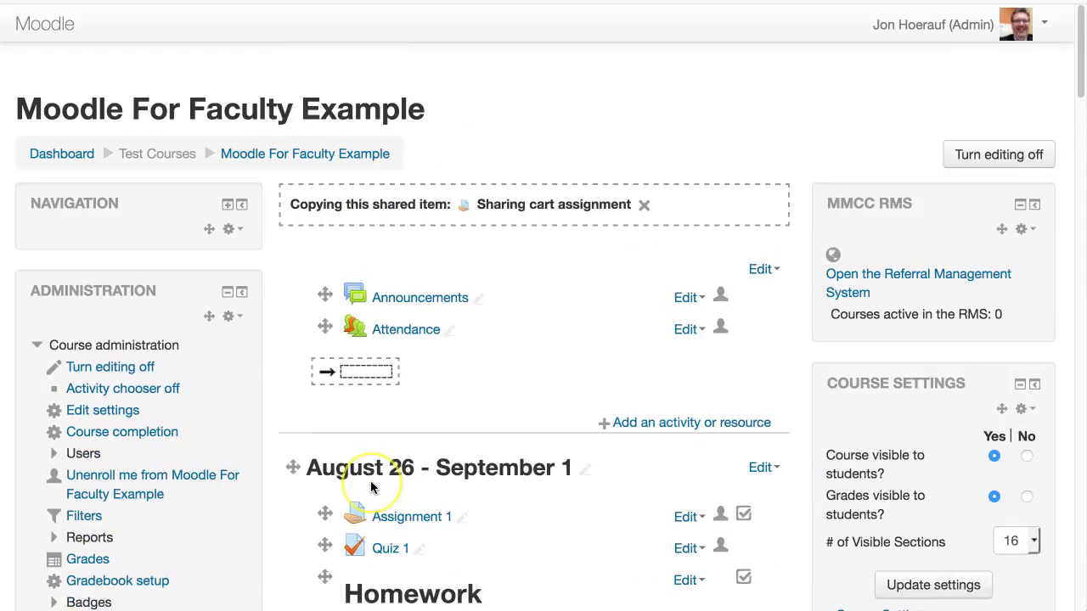
{"action": "scroll", "coordinate": [371, 487], "scroll_direction": "down", "scroll_amount": 6}
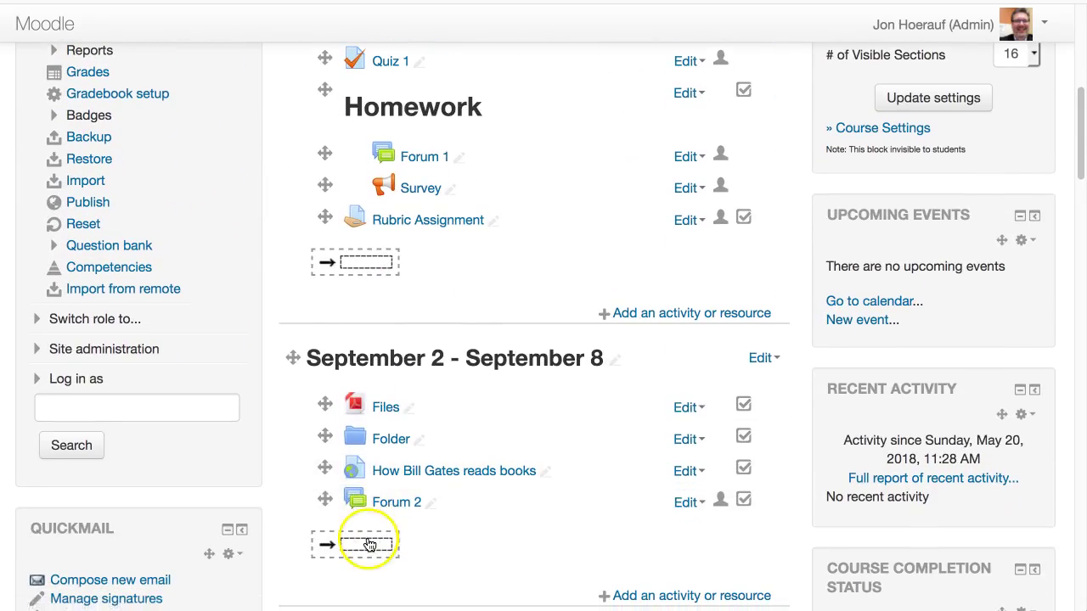
{"action": "left_click", "coordinate": [360, 551]}
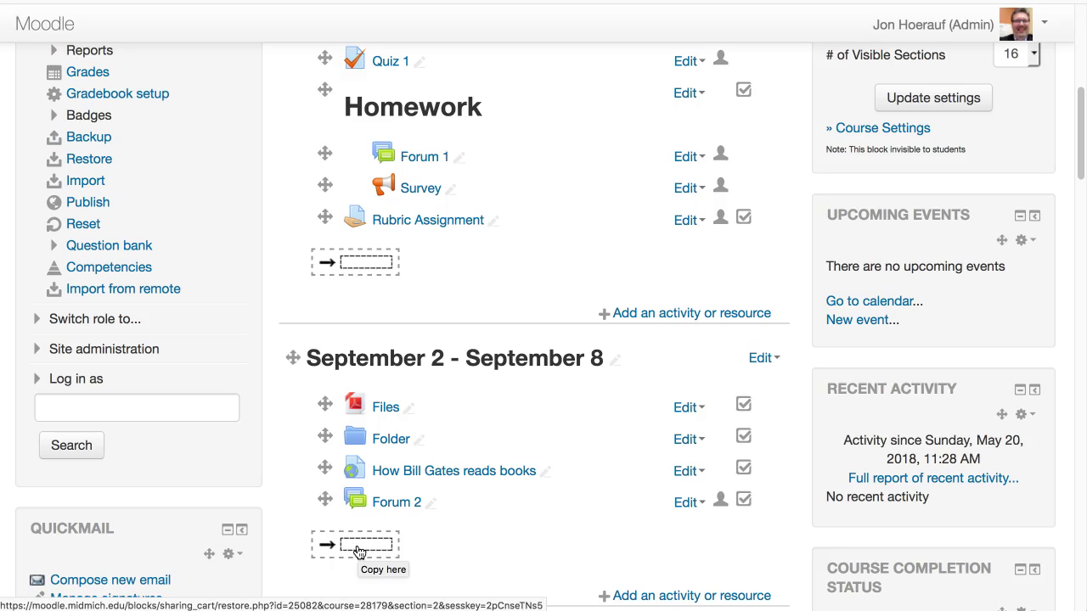
{"action": "left_click", "coordinate": [359, 552]}
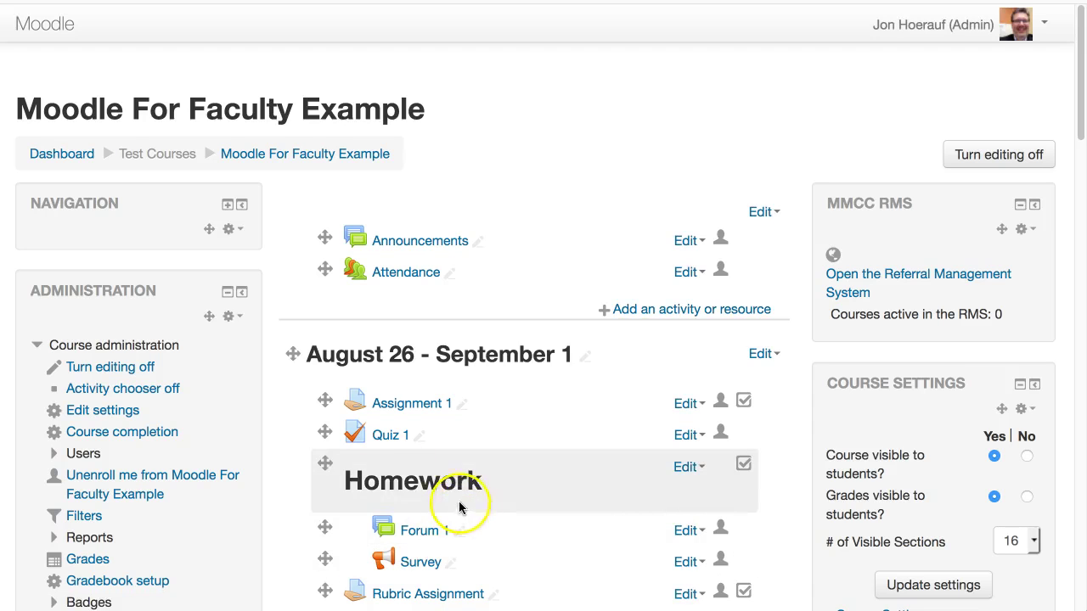
Move "Sharing cart assignment" directly below Files in the September 2 - September 8 section.
{"action": "scroll", "coordinate": [567, 410], "scroll_direction": "down", "scroll_amount": 5}
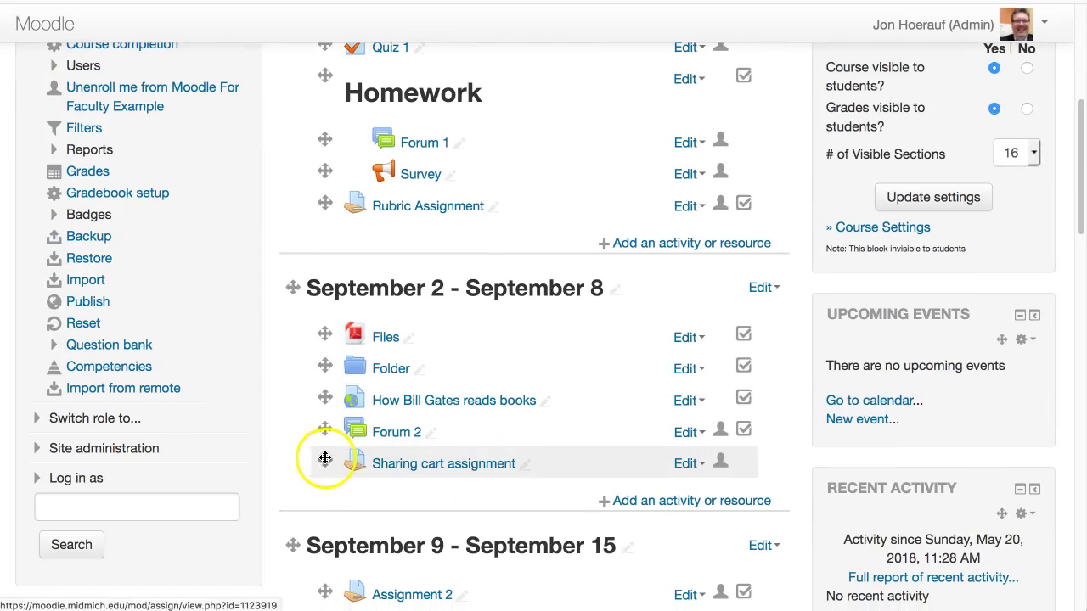
{"action": "left_click_drag", "start_coordinate": [321, 461], "coordinate": [322, 365]}
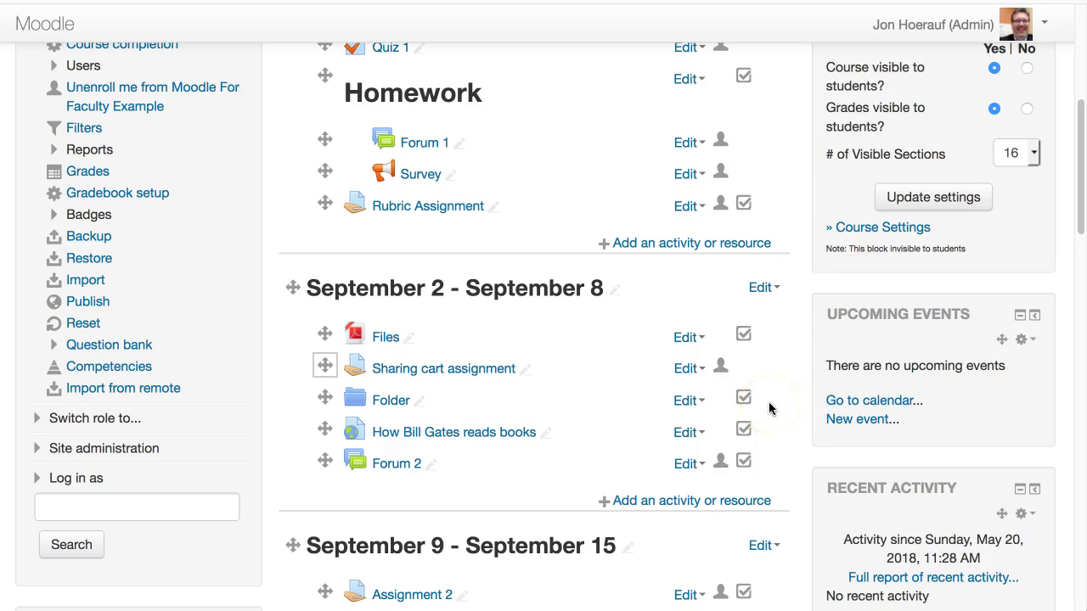
Delete "Sharing cart assignment" from the Sharing Cart block of the Moodle For Faculty Example course.
{"action": "scroll", "coordinate": [777, 408], "scroll_direction": "down", "scroll_amount": 7}
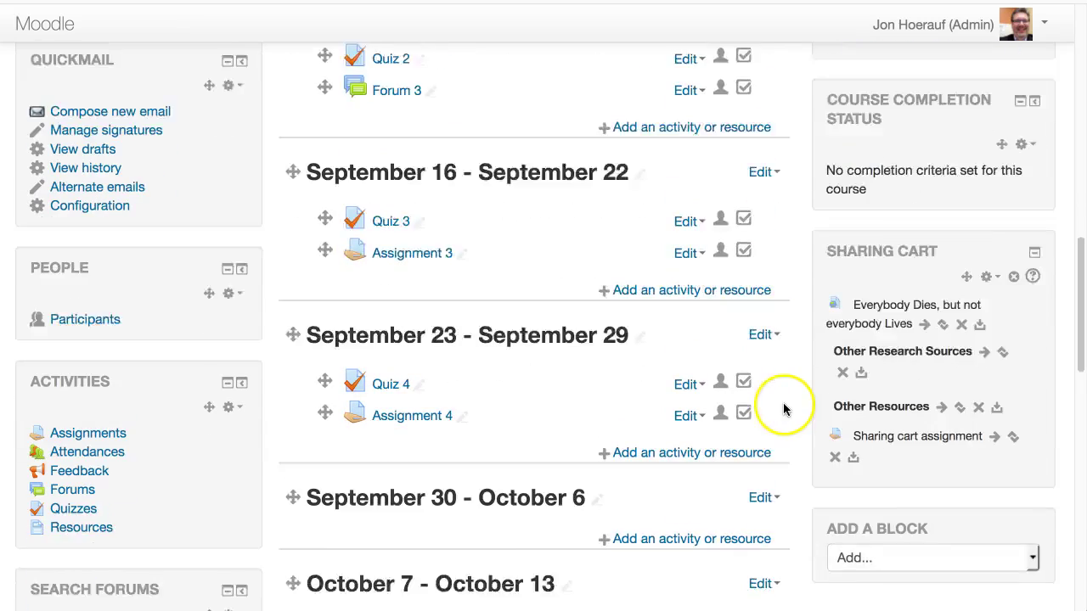
{"action": "scroll", "coordinate": [783, 409], "scroll_direction": "down", "scroll_amount": 1}
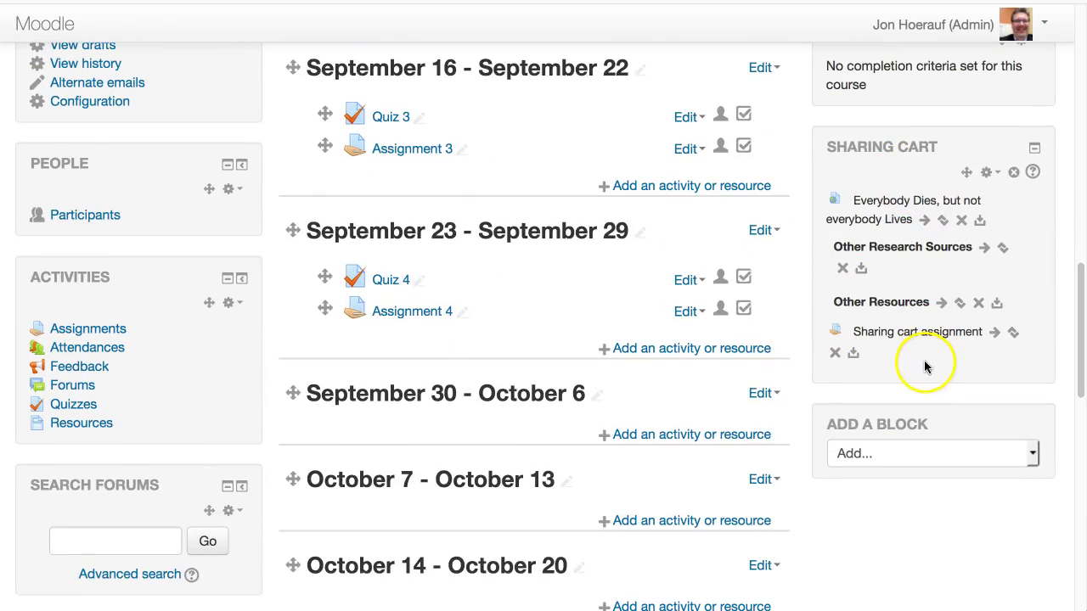
{"action": "left_click", "coordinate": [835, 353]}
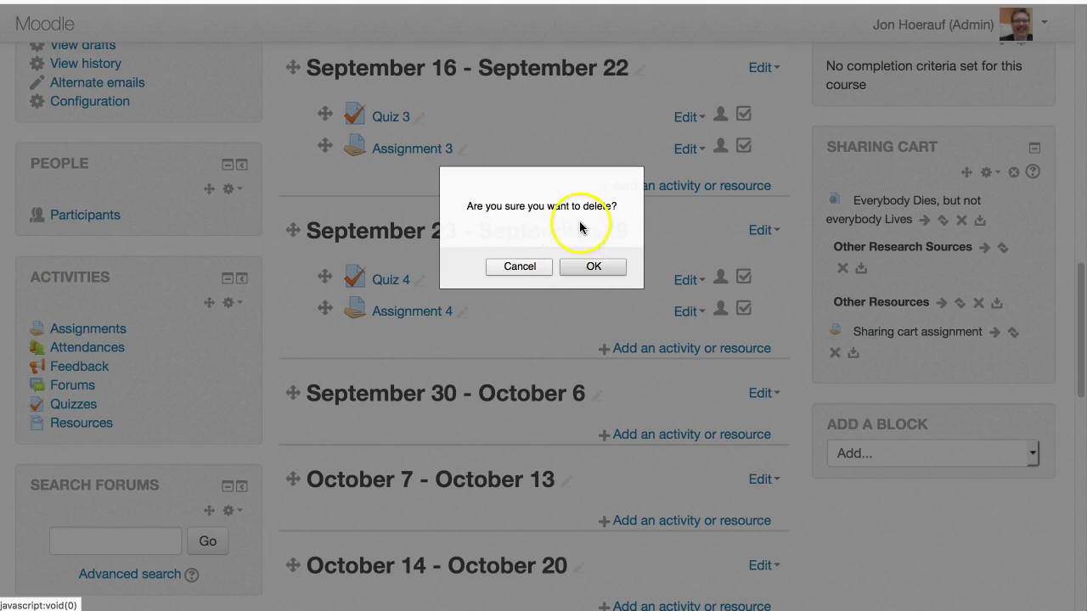
{"action": "left_click", "coordinate": [584, 265]}
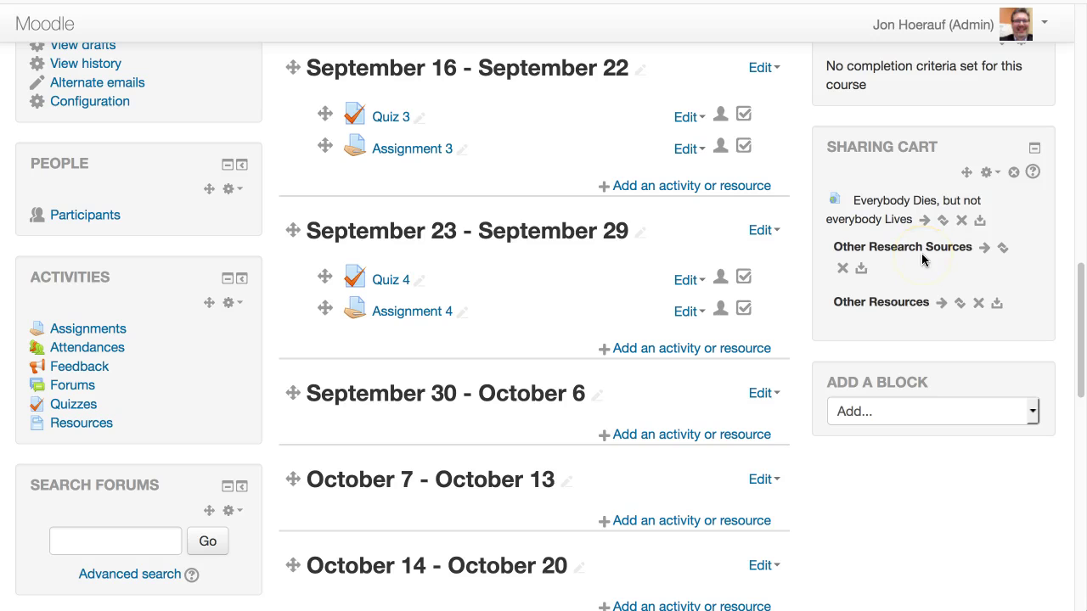
In the source course, copy the "Video in forum" activity to the Sharing Cart without including user data.
{"action": "scroll", "coordinate": [921, 255], "scroll_direction": "up", "scroll_amount": 10}
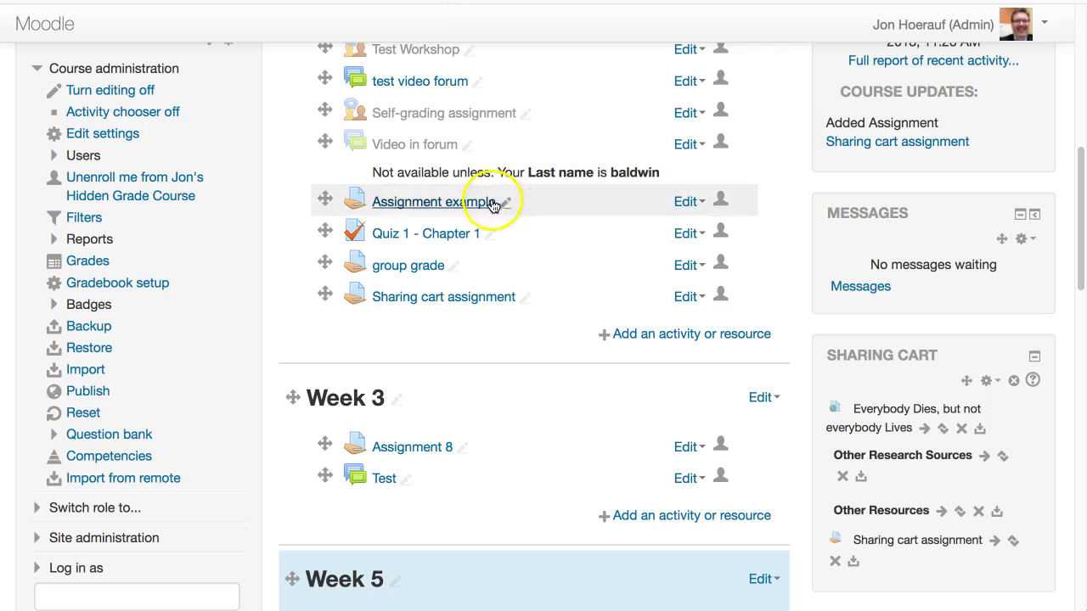
{"action": "left_click", "coordinate": [685, 234]}
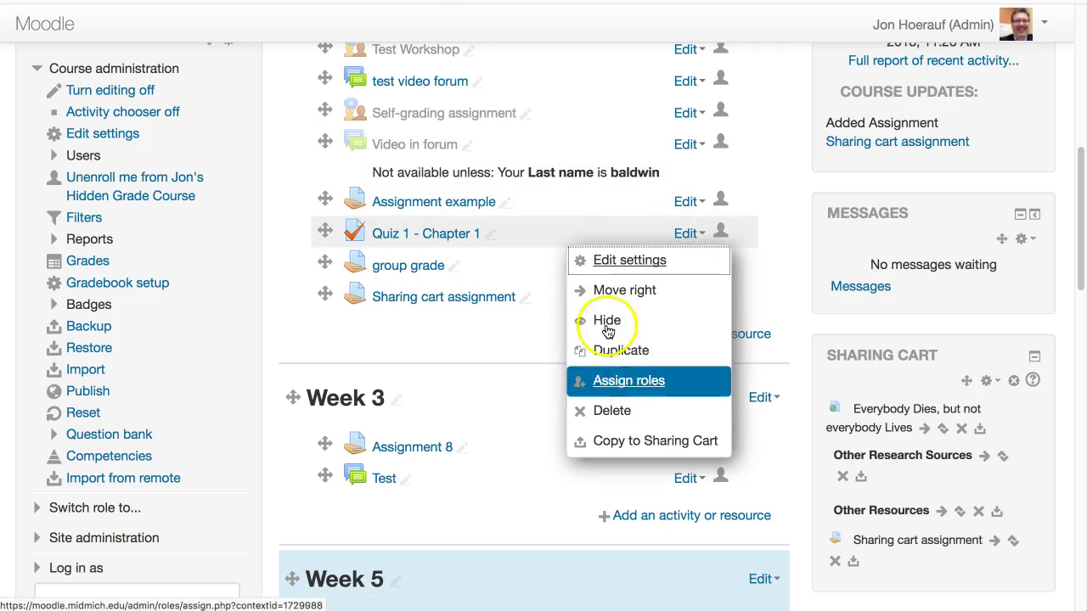
{"action": "left_click", "coordinate": [280, 182]}
{"action": "left_click", "coordinate": [685, 144]}
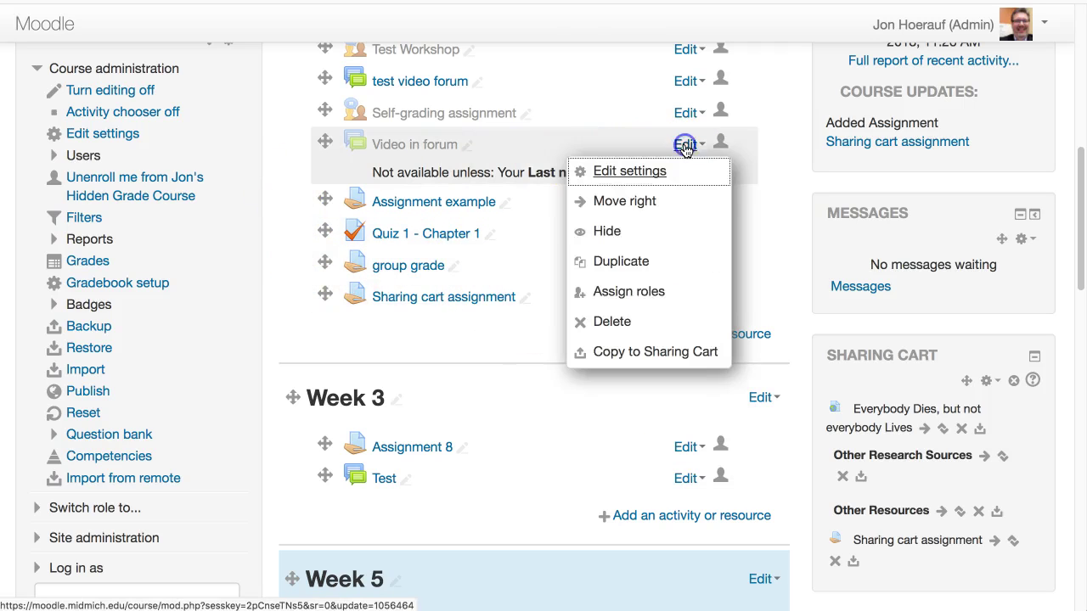
{"action": "left_click", "coordinate": [619, 352]}
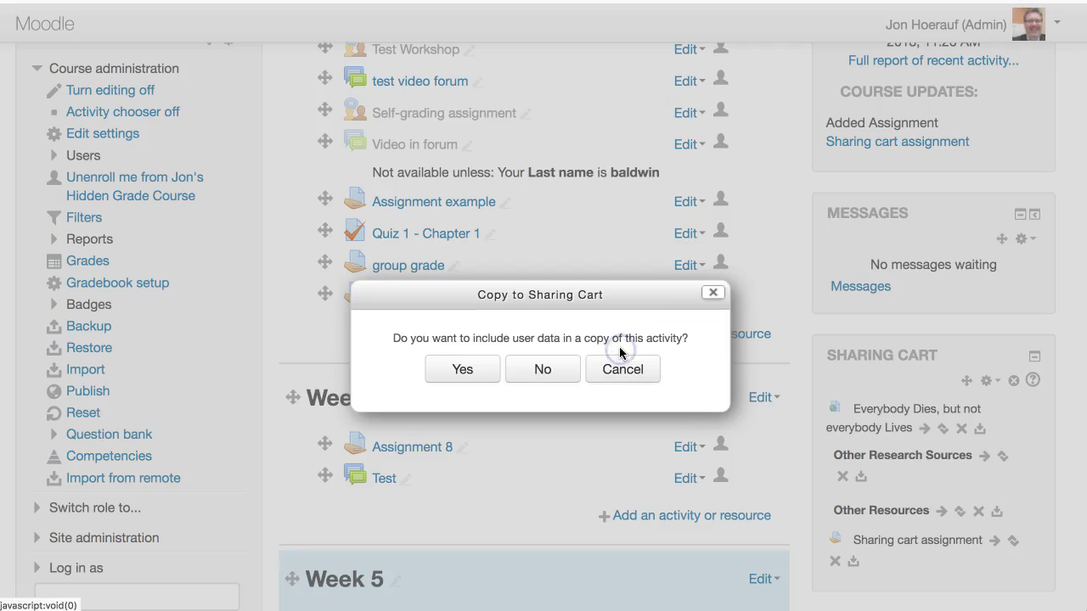
{"action": "left_click", "coordinate": [536, 369]}
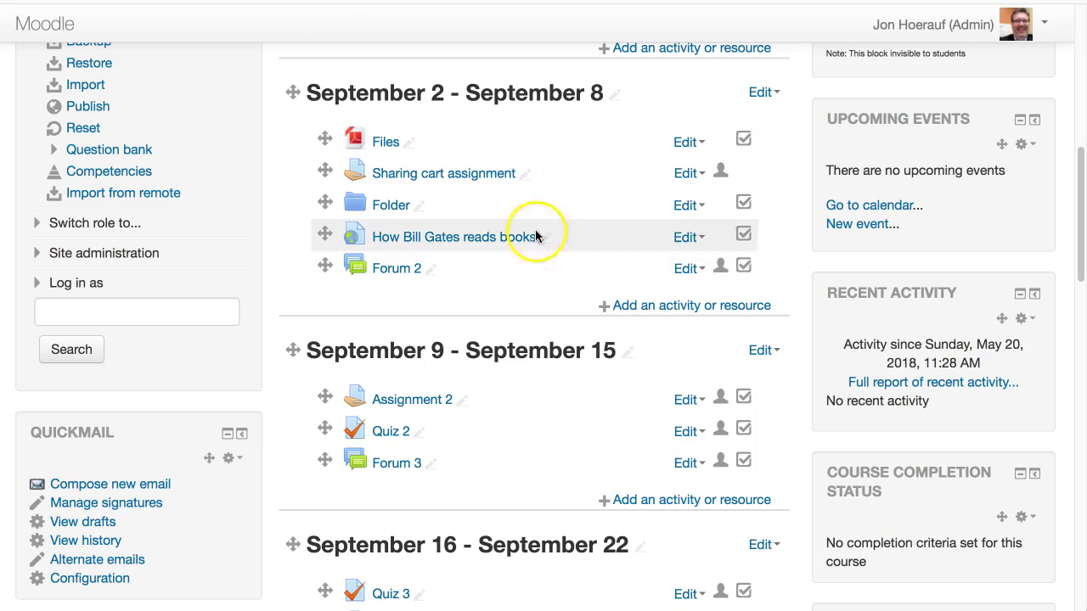
Check the Sharing Cart block of the Moodle For Faculty Example course for the copied forum.
{"action": "scroll", "coordinate": [797, 335], "scroll_direction": "down", "scroll_amount": 5}
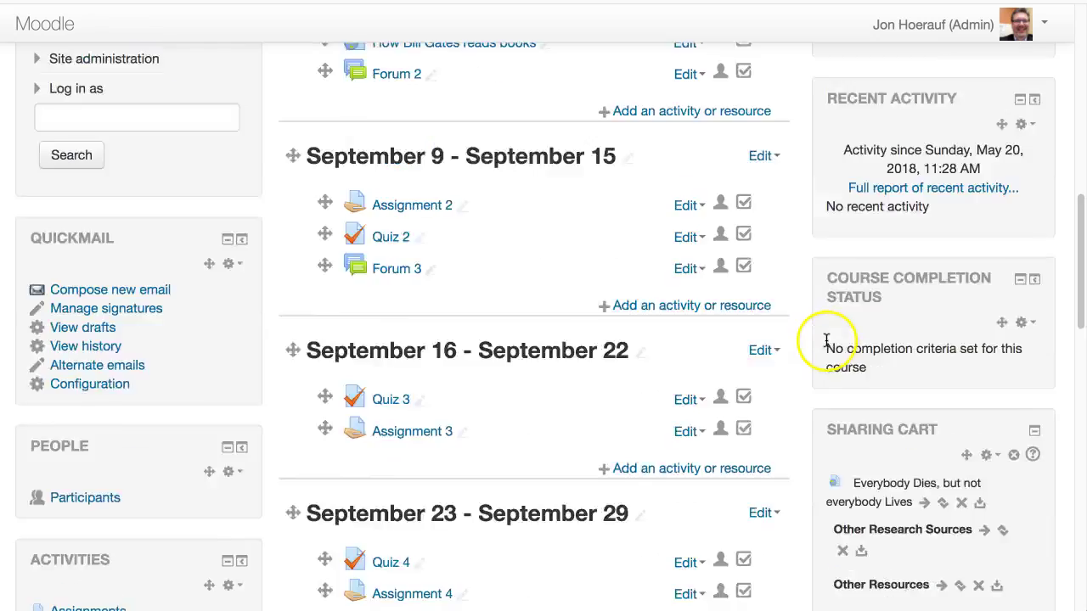